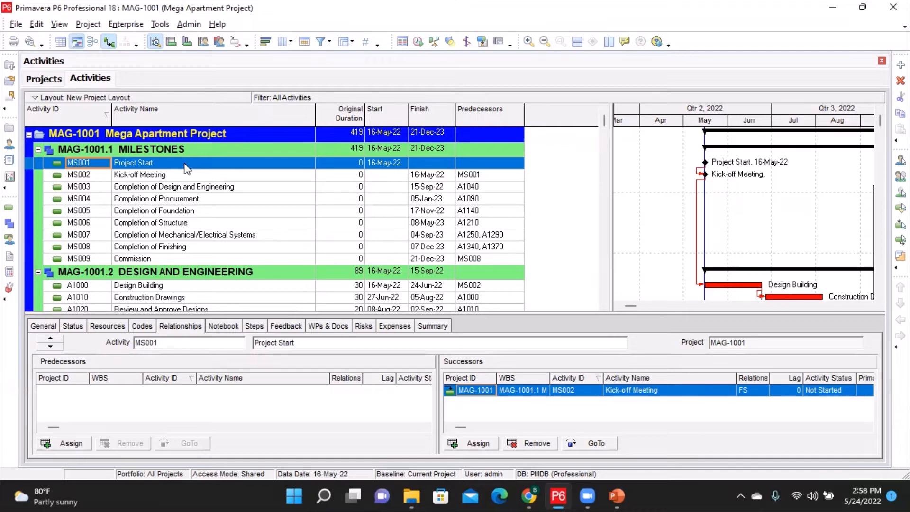
- Select the Mega Apartment Project and open the Export wizard
click(88, 132)
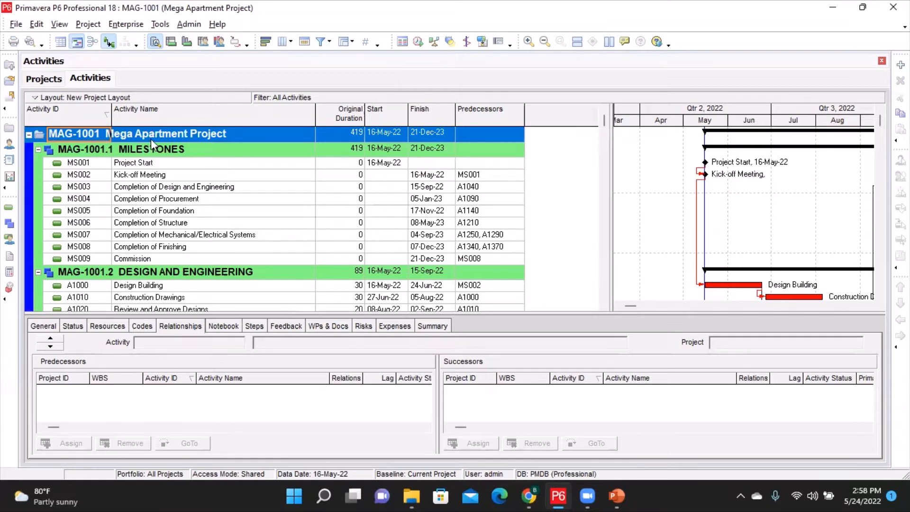
click(204, 134)
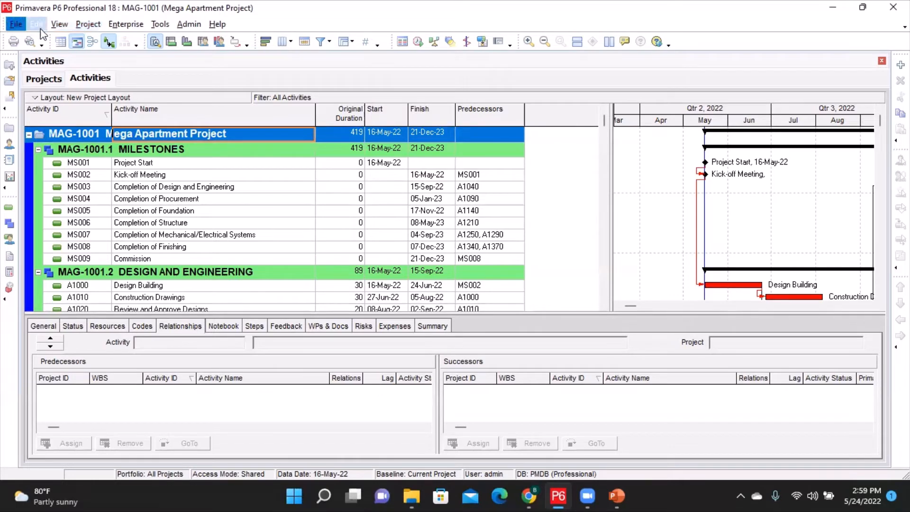
click(16, 23)
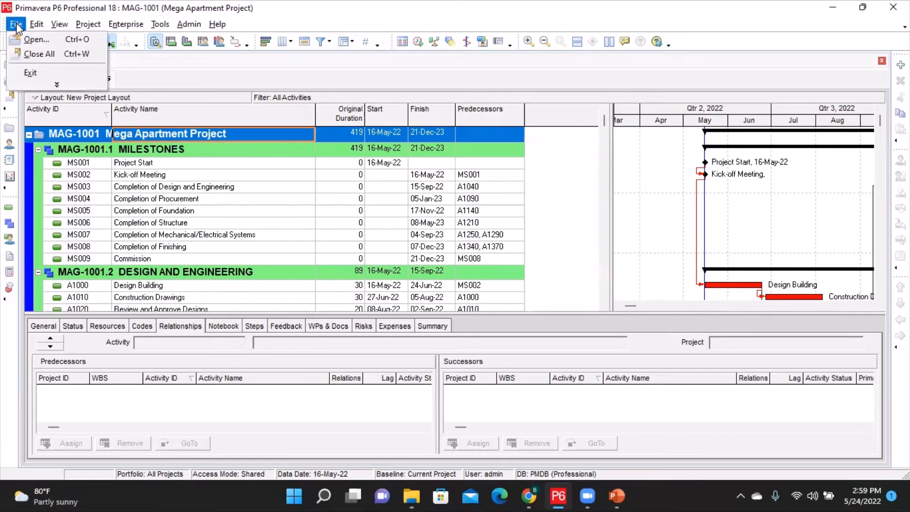
click(30, 84)
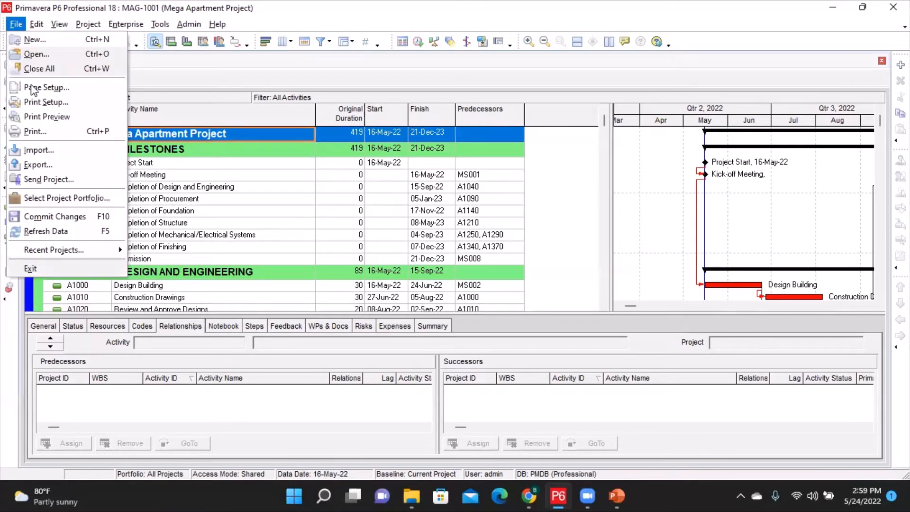
click(30, 165)
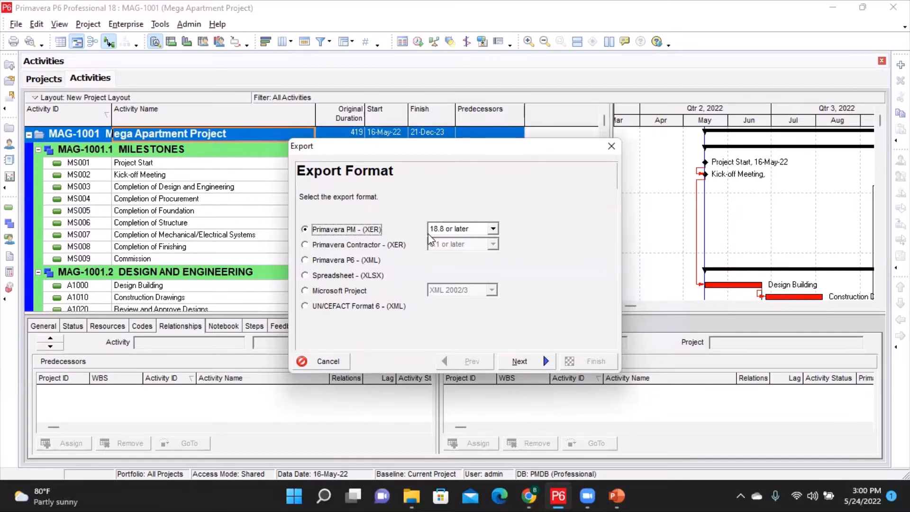
- Choose Primavera PM (XER) export format with version 18.8 or later
click(494, 229)
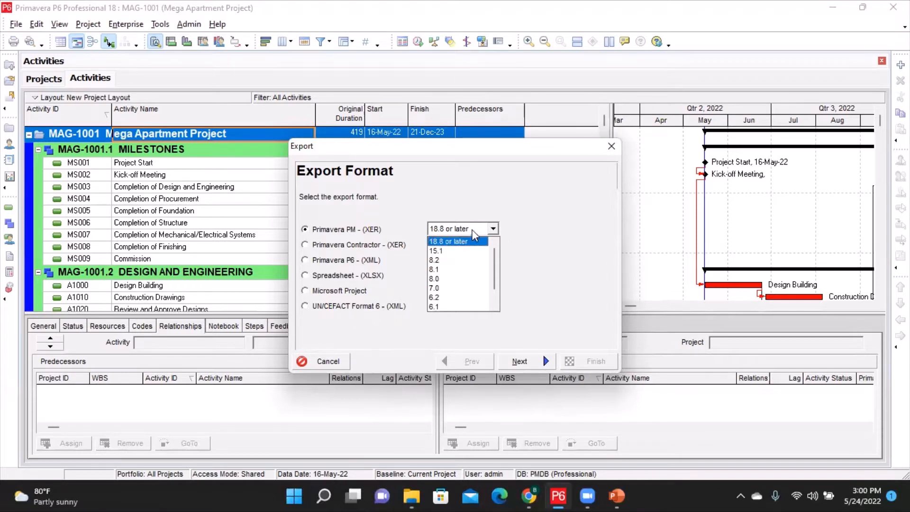
click(521, 231)
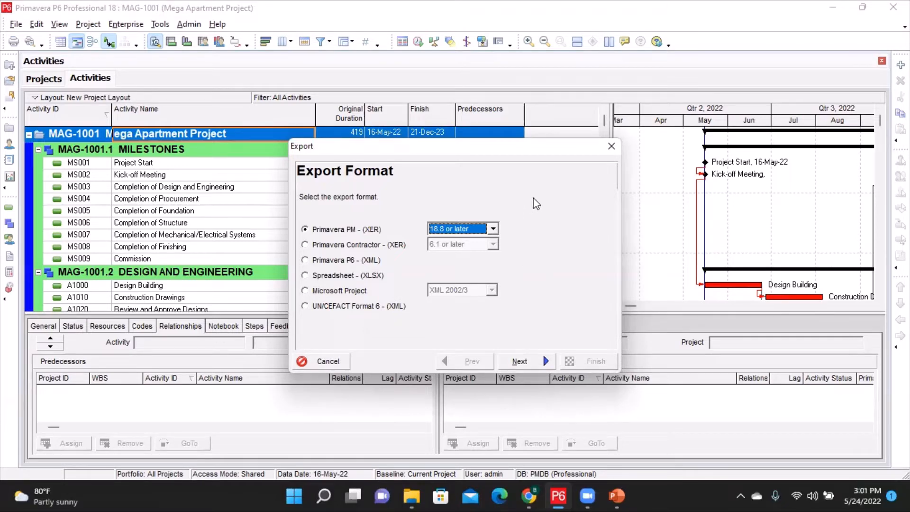
click(521, 362)
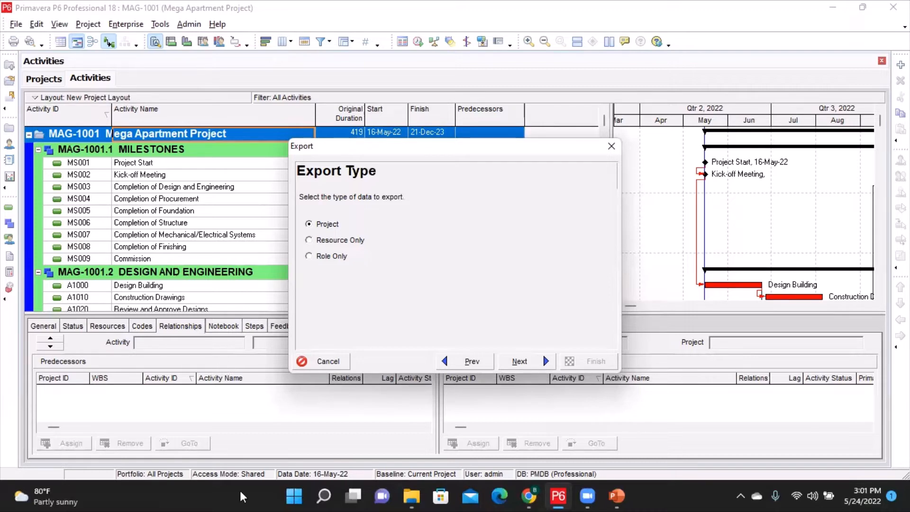
- Keep Project as the export type and include project MAG-1001 in the export
click(522, 363)
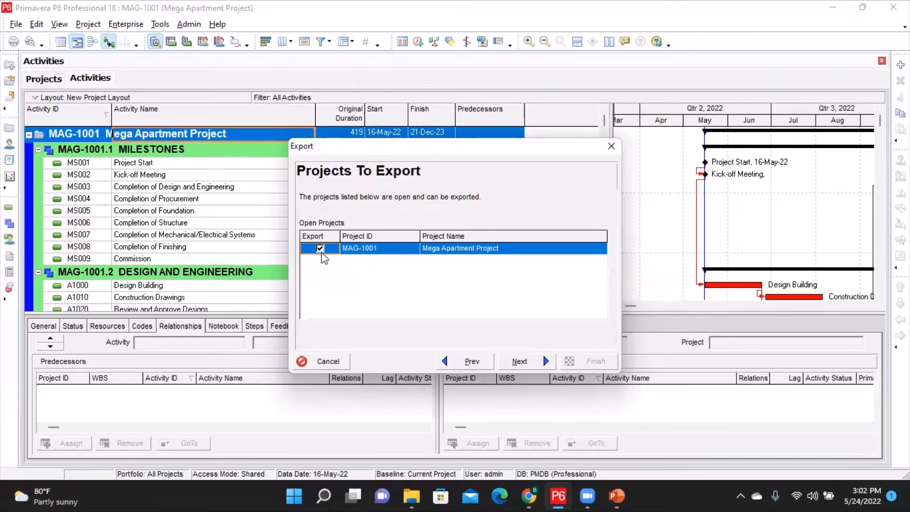
click(520, 361)
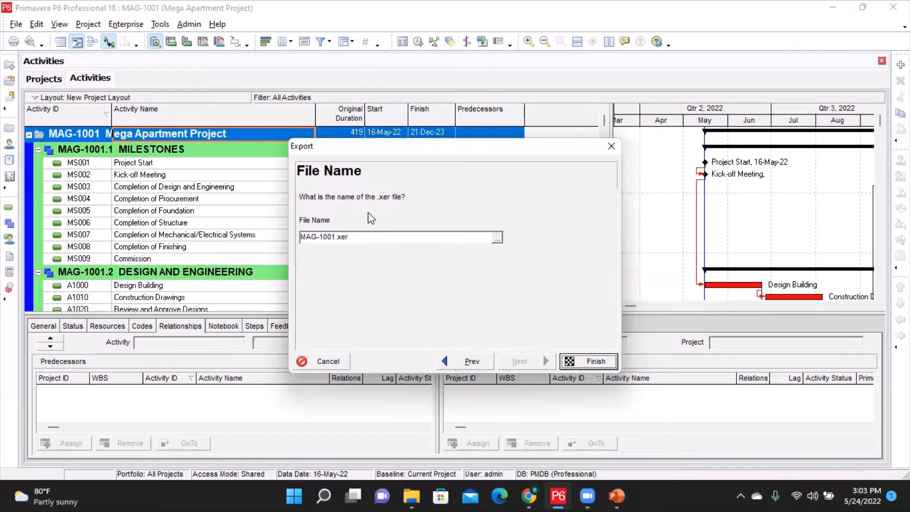
- Save the export file to the Desktop as MAG-1001 with the XER Files type
click(497, 238)
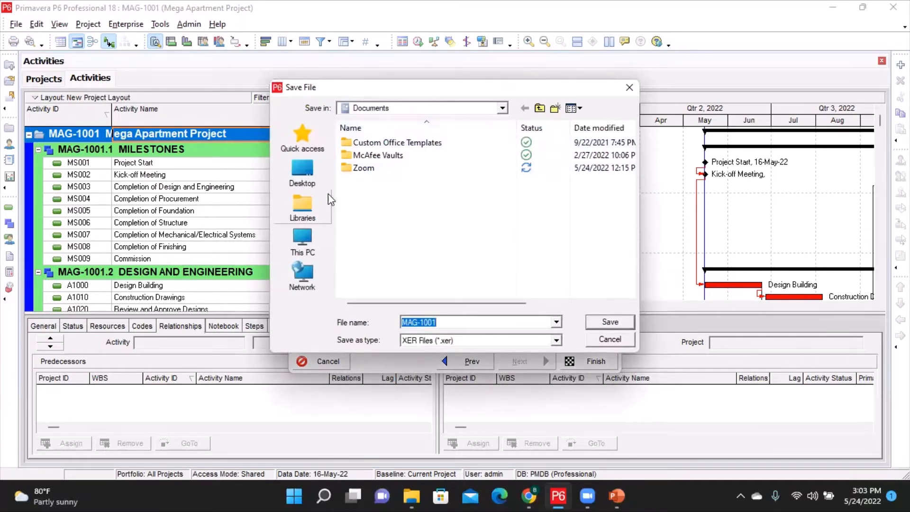
click(502, 108)
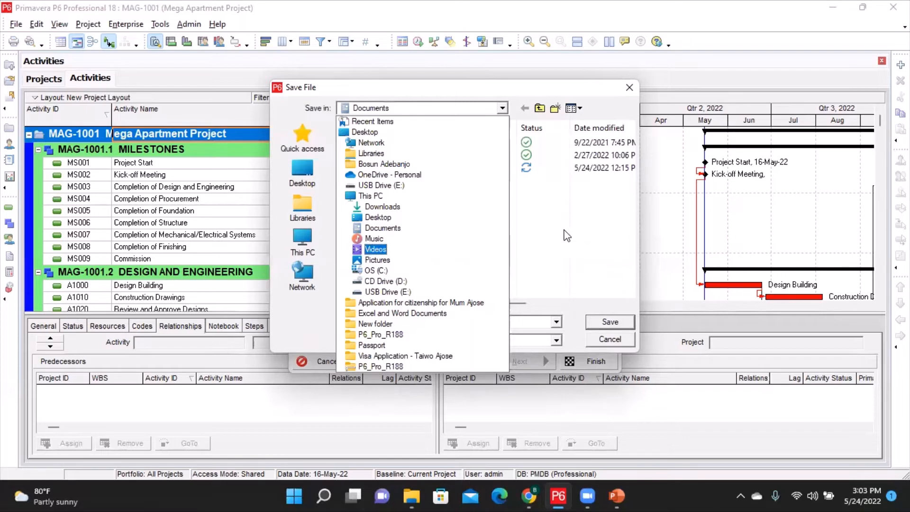
click(369, 133)
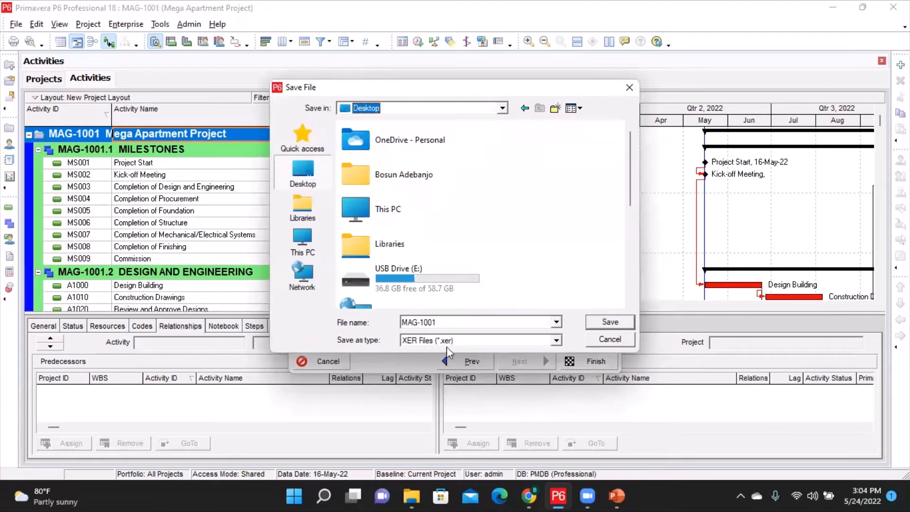
click(556, 340)
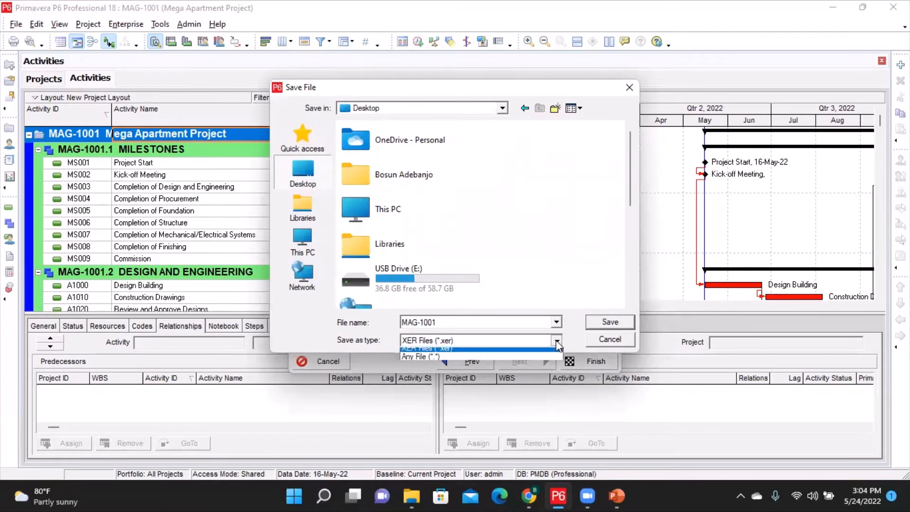
click(531, 340)
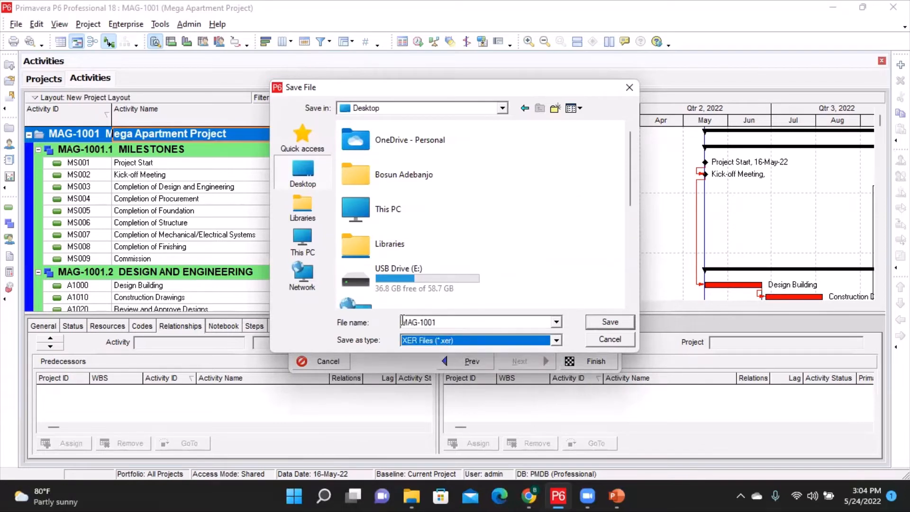
click(610, 323)
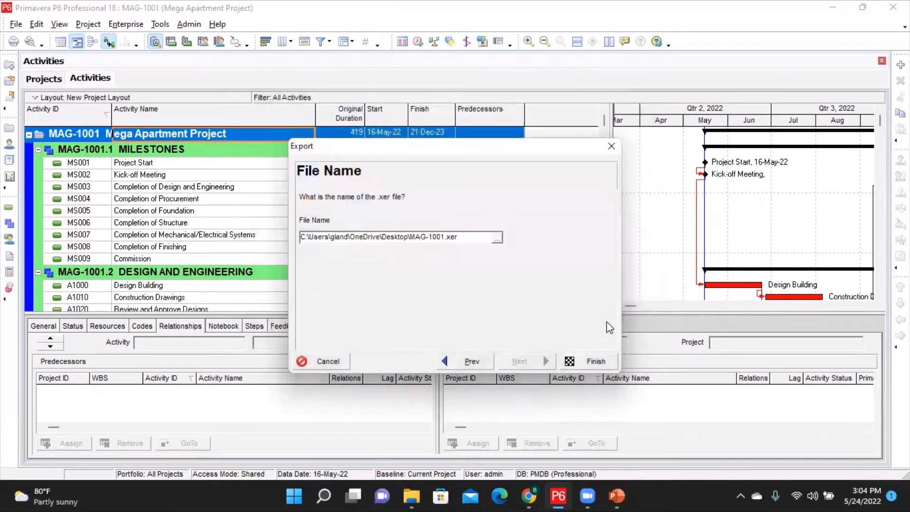
- Finish the export and close the export result
click(596, 362)
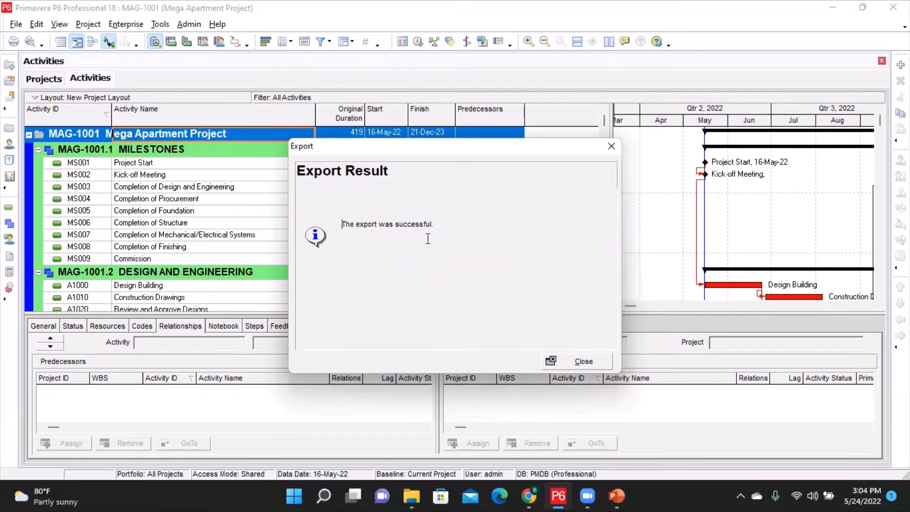
click(588, 360)
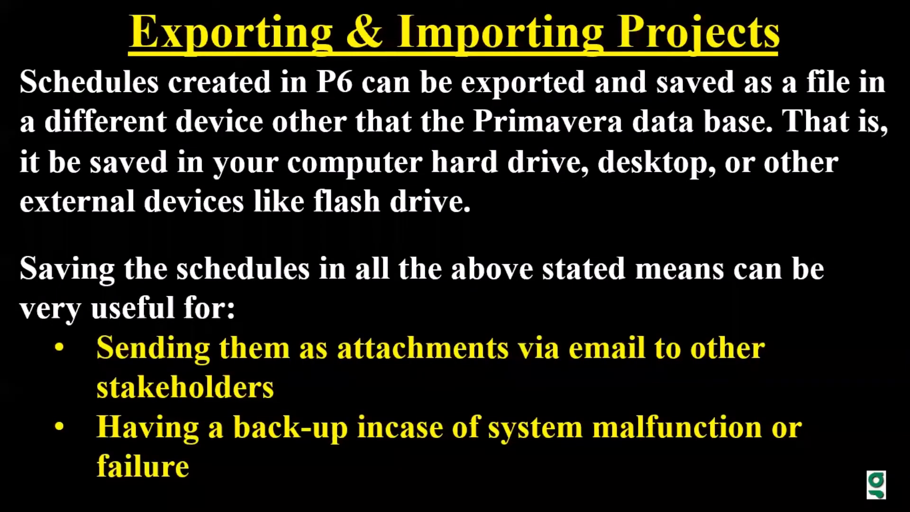
key(Escape)
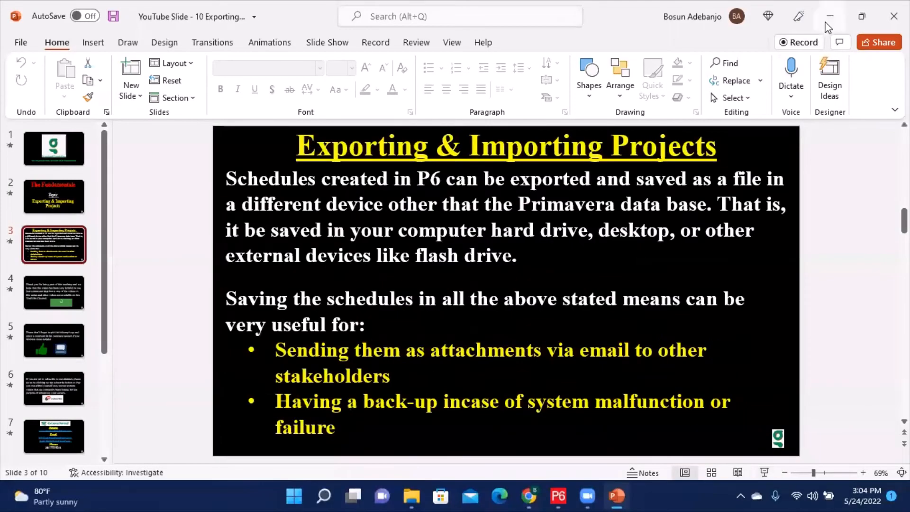
click(829, 21)
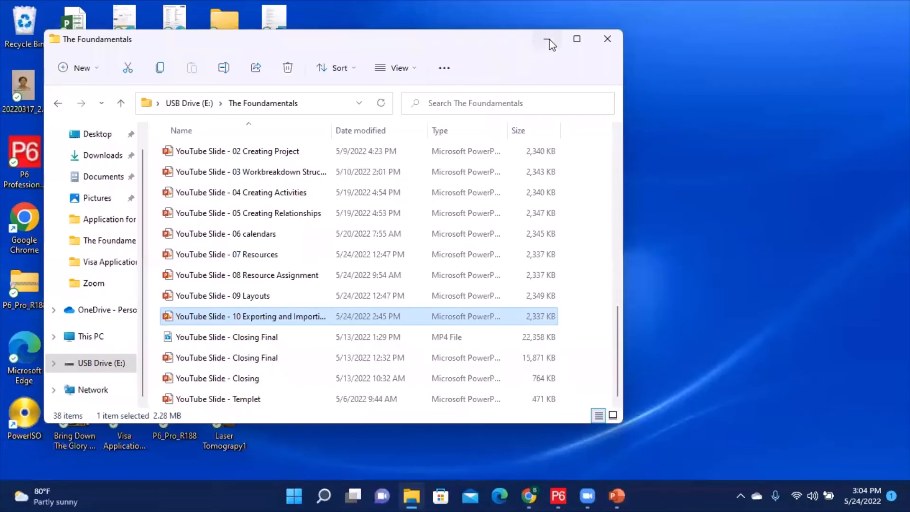
click(548, 40)
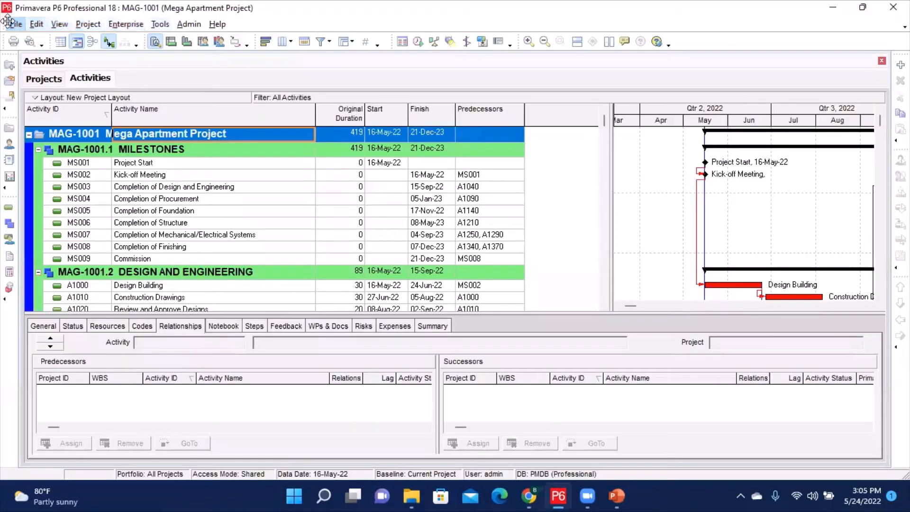
- Close the Mega Apartment Project
click(15, 25)
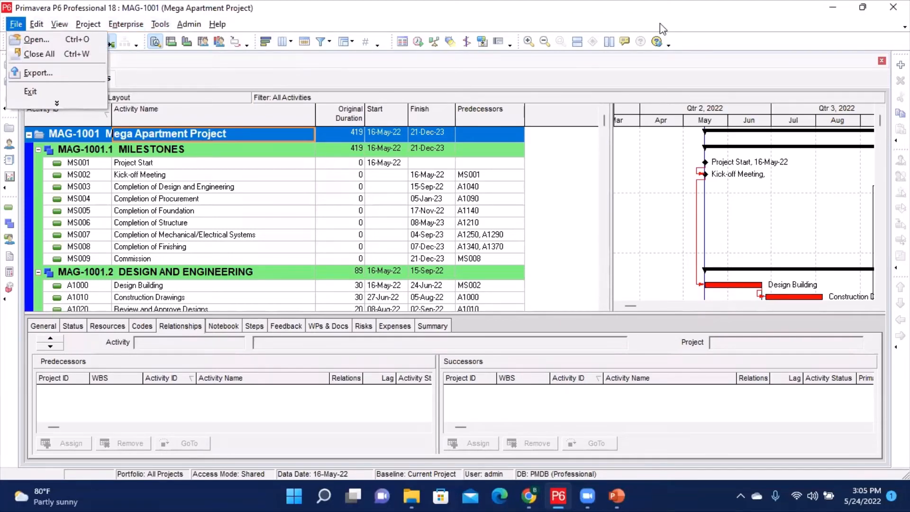
click(662, 30)
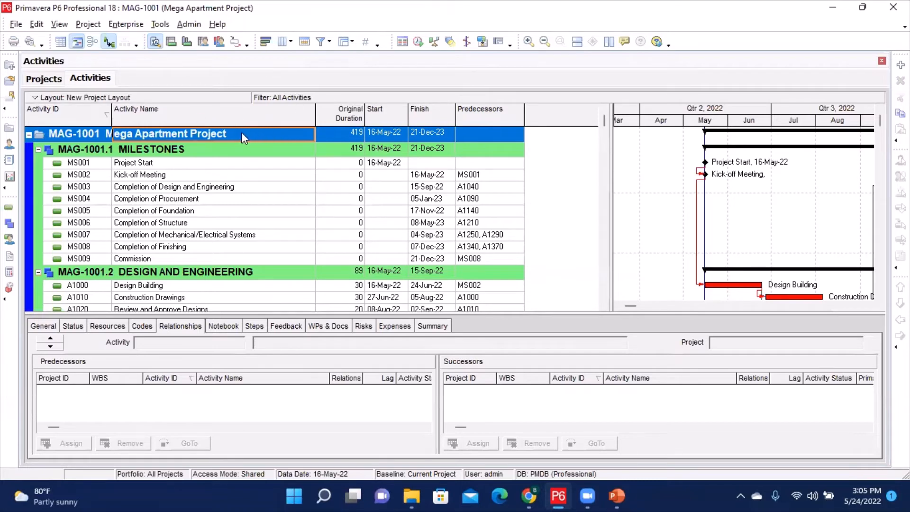
click(79, 132)
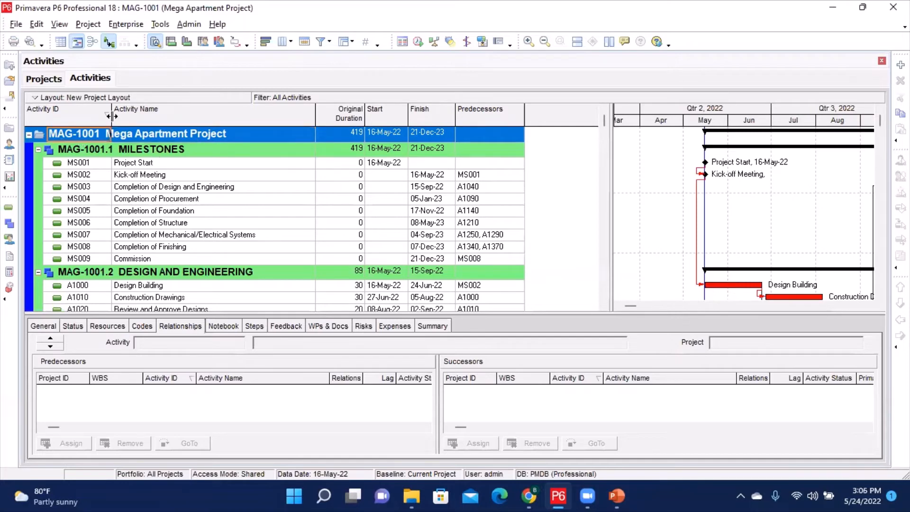
click(16, 26)
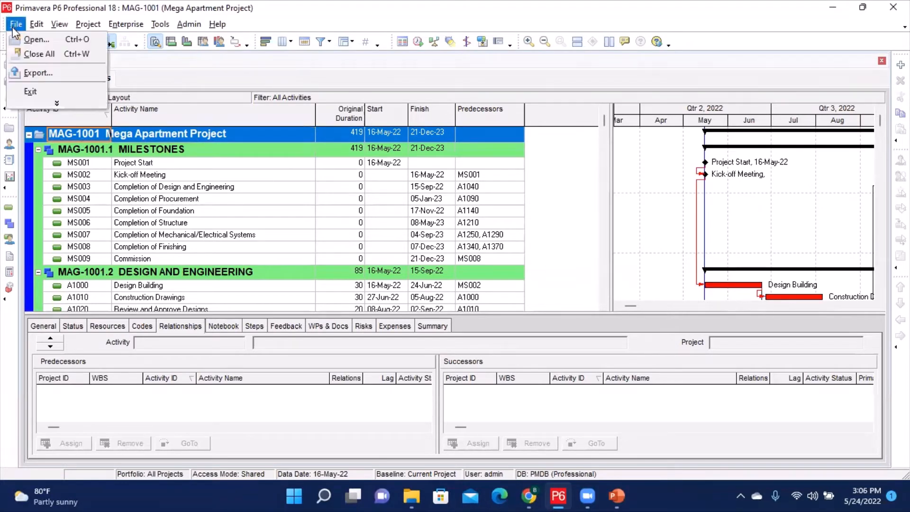
click(35, 54)
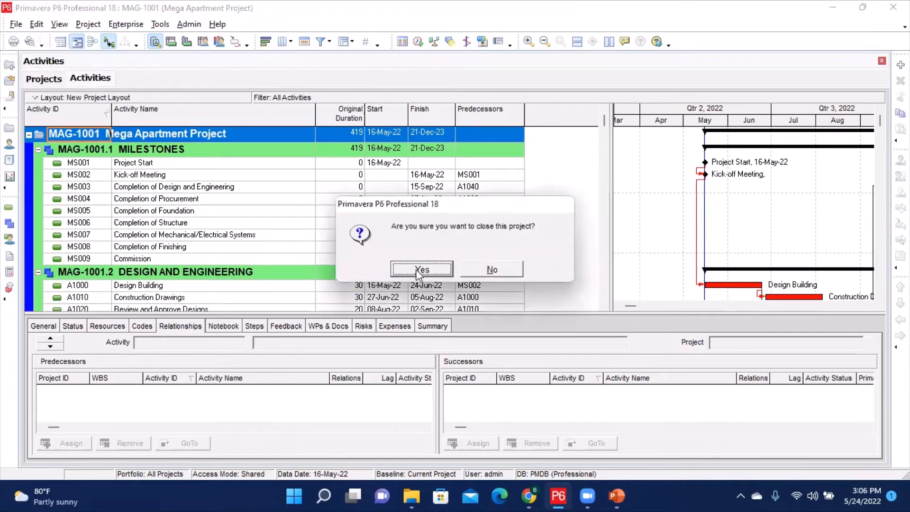
click(420, 269)
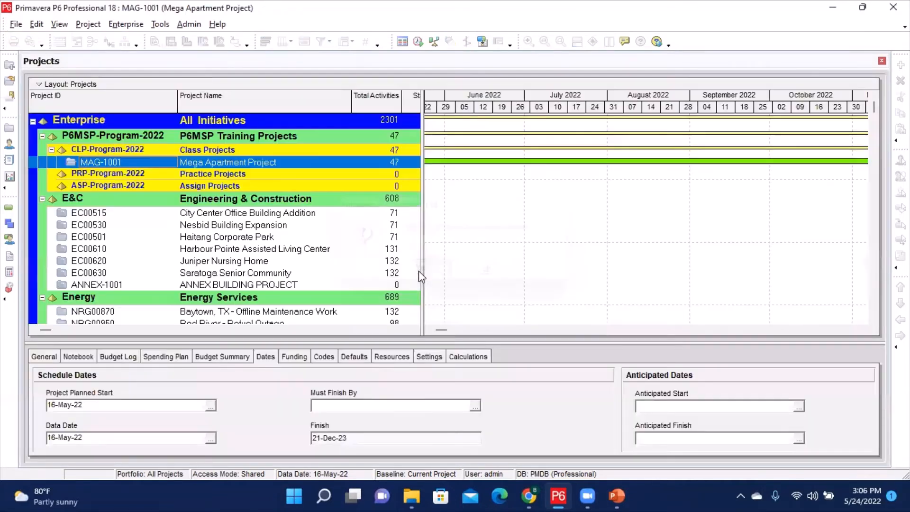
- Exit Primavera P6 Professional
click(120, 136)
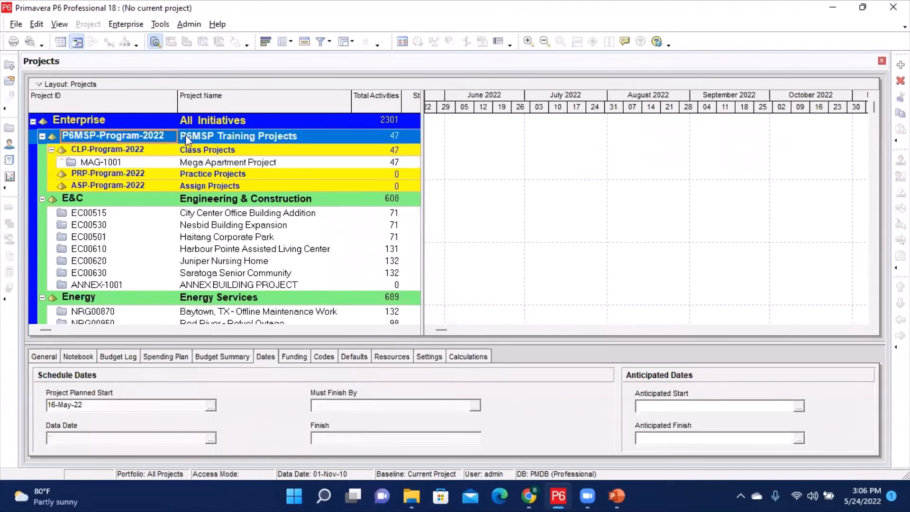
click(14, 24)
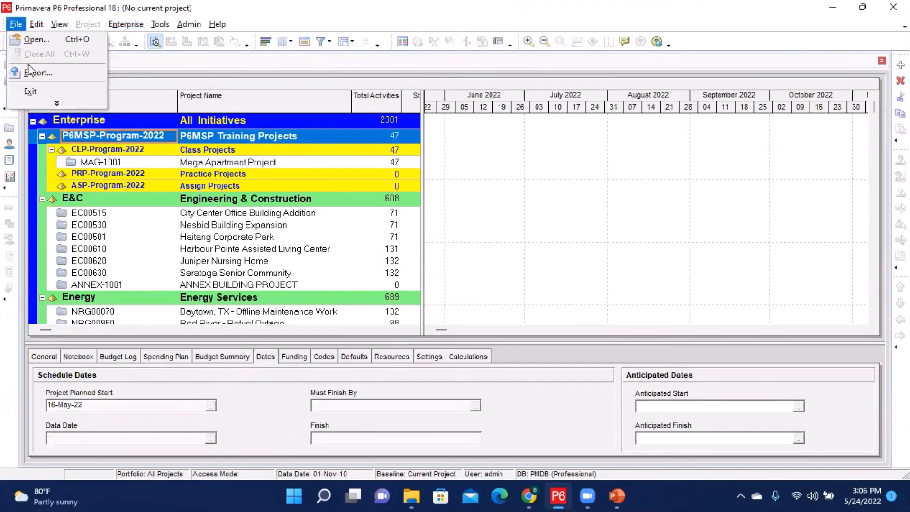
click(29, 91)
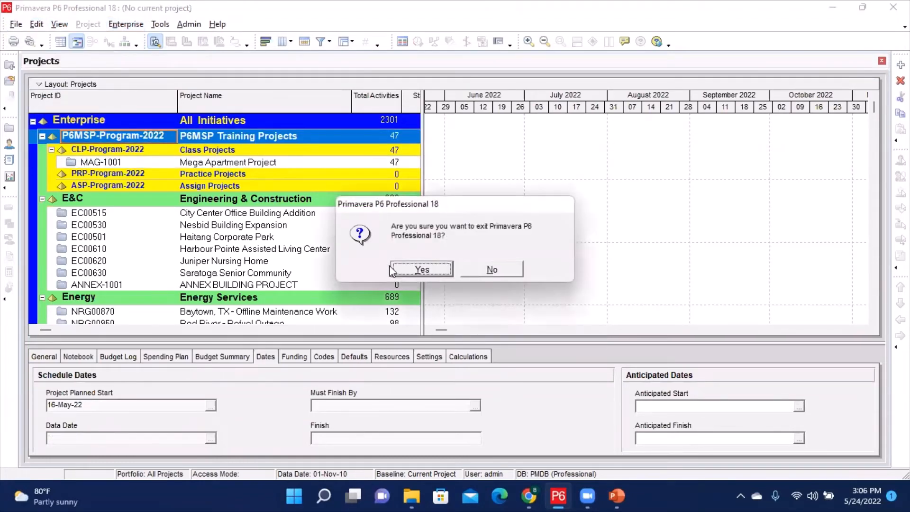
click(409, 269)
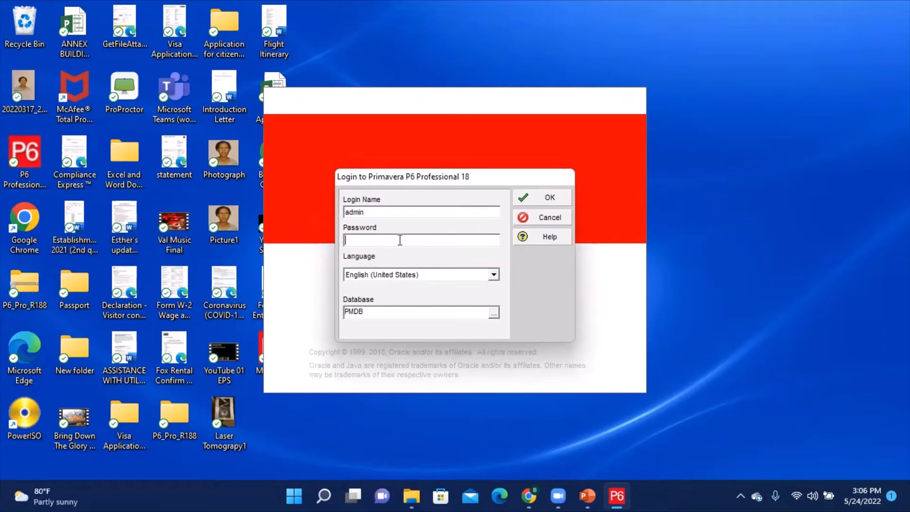
- Log back into Primavera P6 by entering the account password
text(****)
key(BackSpace)
key(BackSpace)
key(BackSpace)
text(********)
click(551, 201)
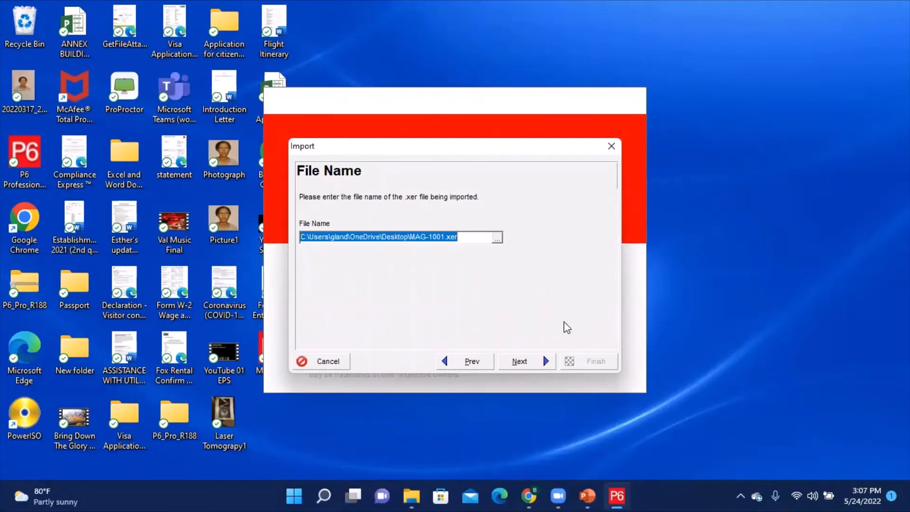
- Continue the import of MAG-1001.xer and set its Import To destination to the PRP-Program-2022 Practice Projects EPS
click(520, 362)
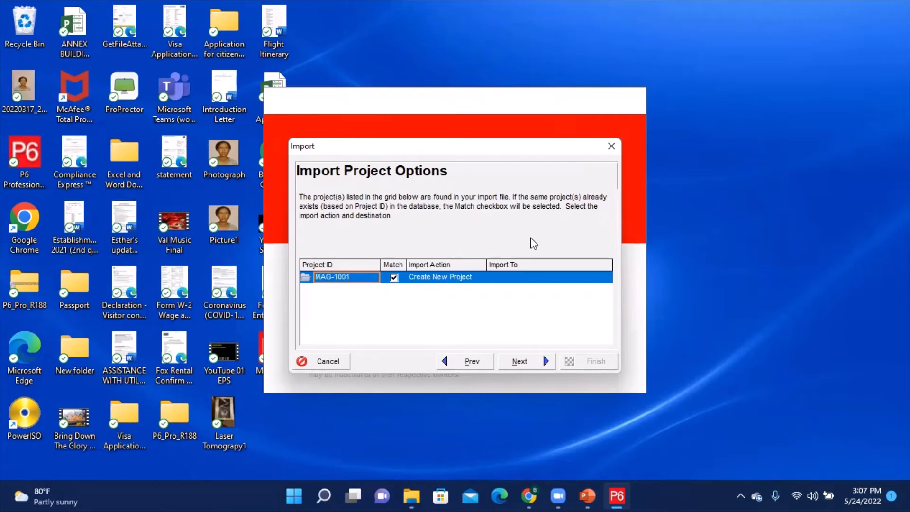
click(506, 278)
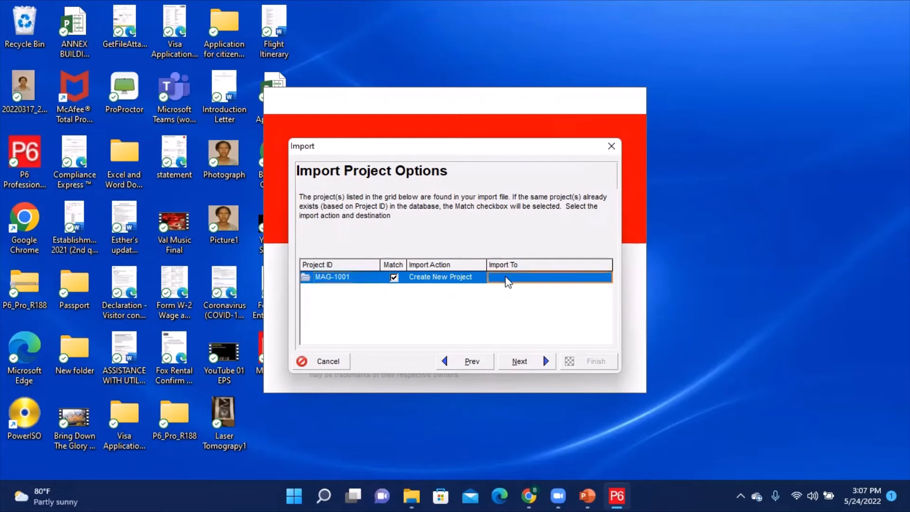
click(605, 278)
click(608, 279)
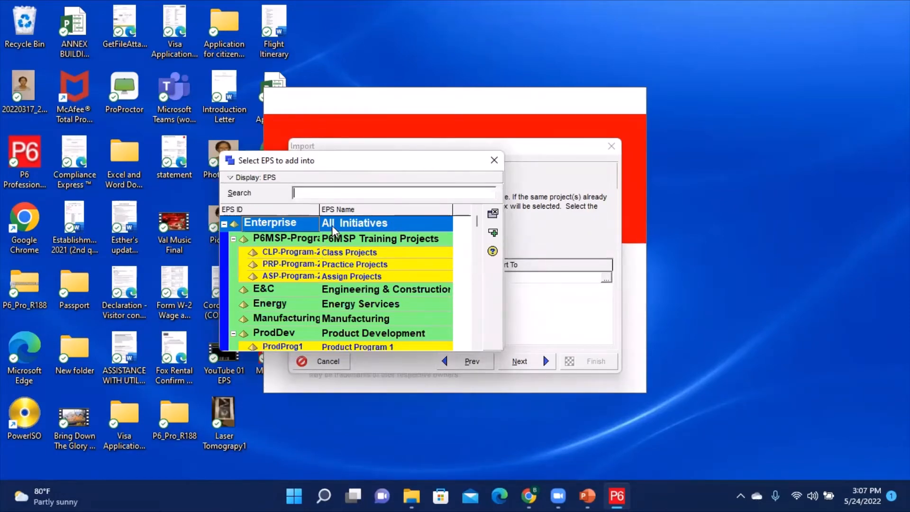
click(342, 265)
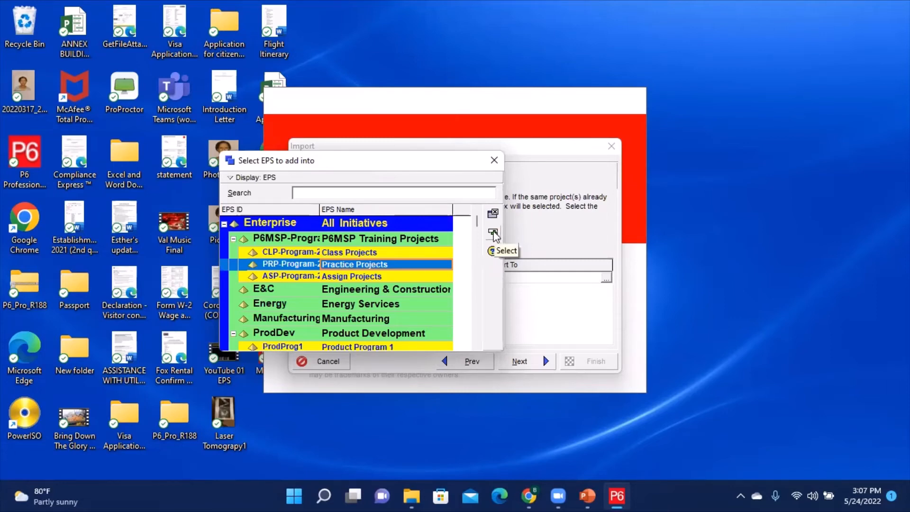
click(493, 233)
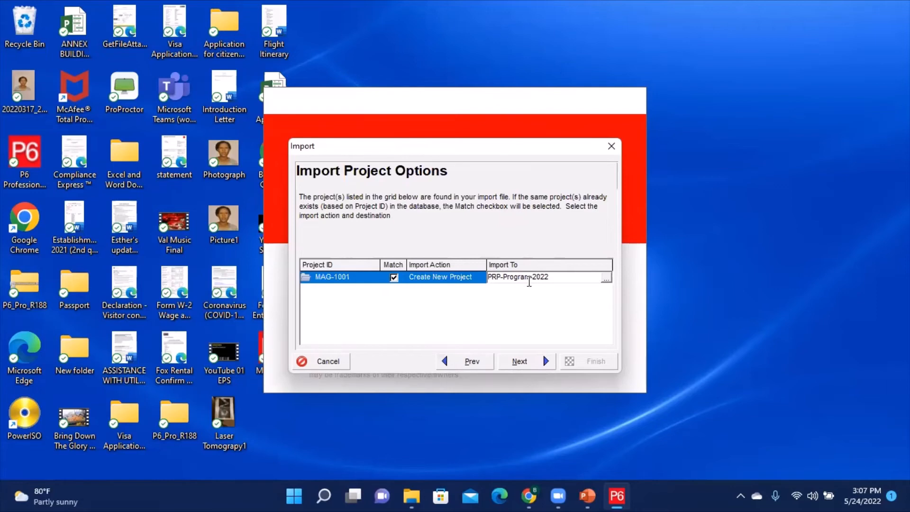
- Keep the default update configuration, finish the import, and close the import result
click(518, 361)
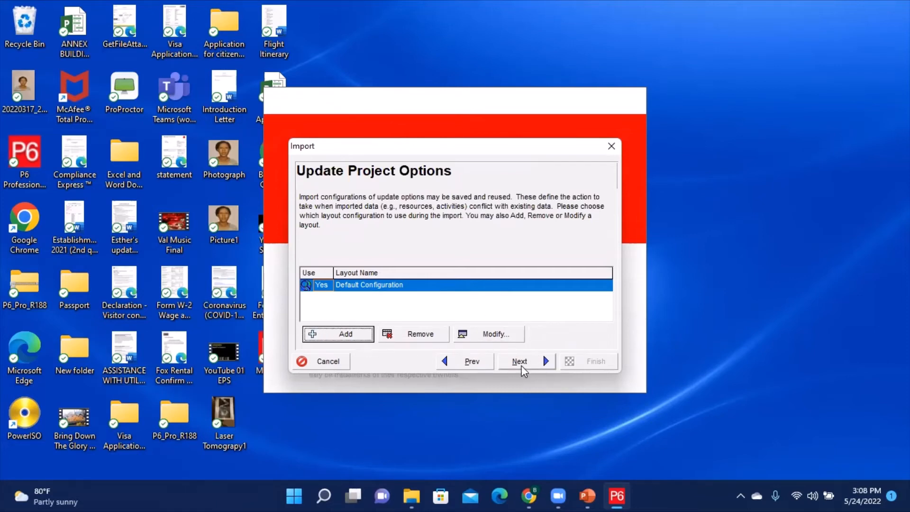
click(521, 361)
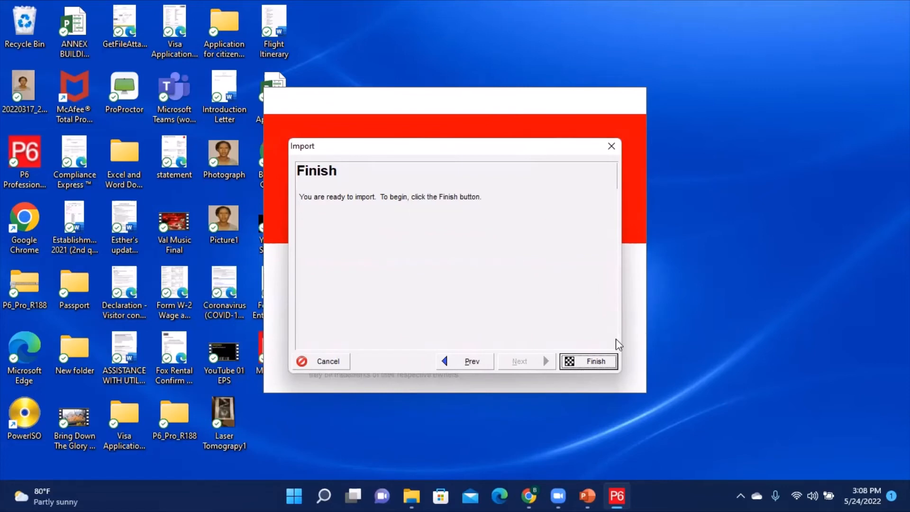
click(590, 362)
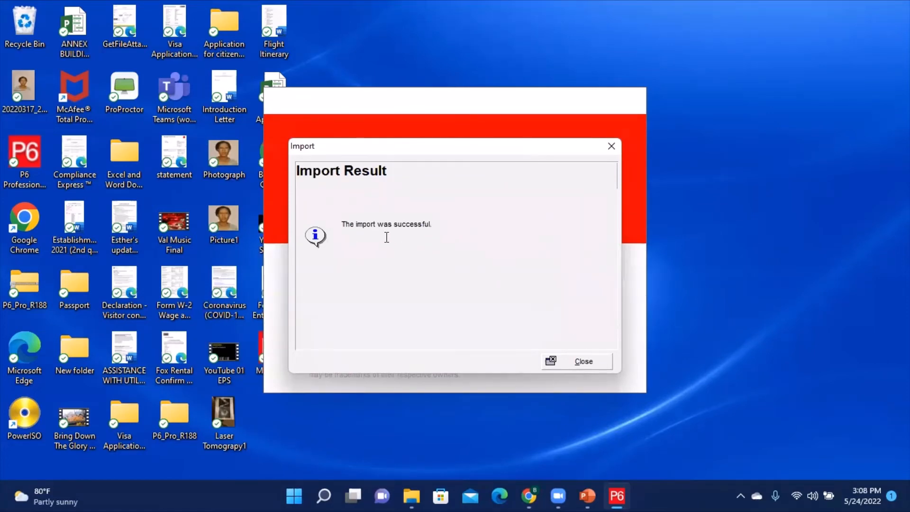
click(585, 364)
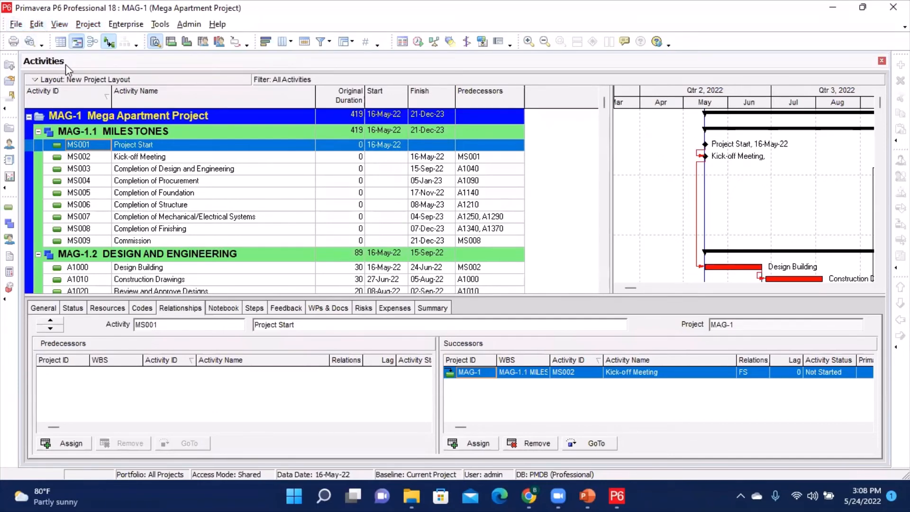
- Close all open projects
click(225, 150)
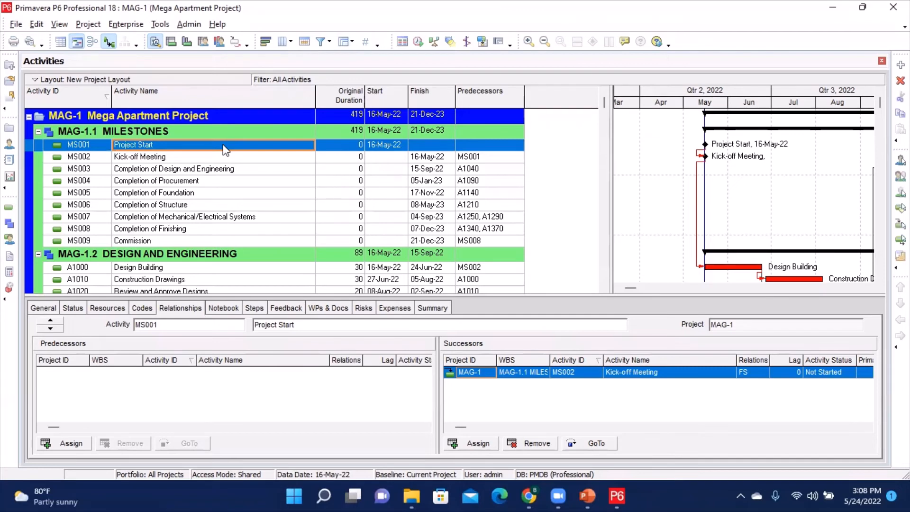
click(15, 24)
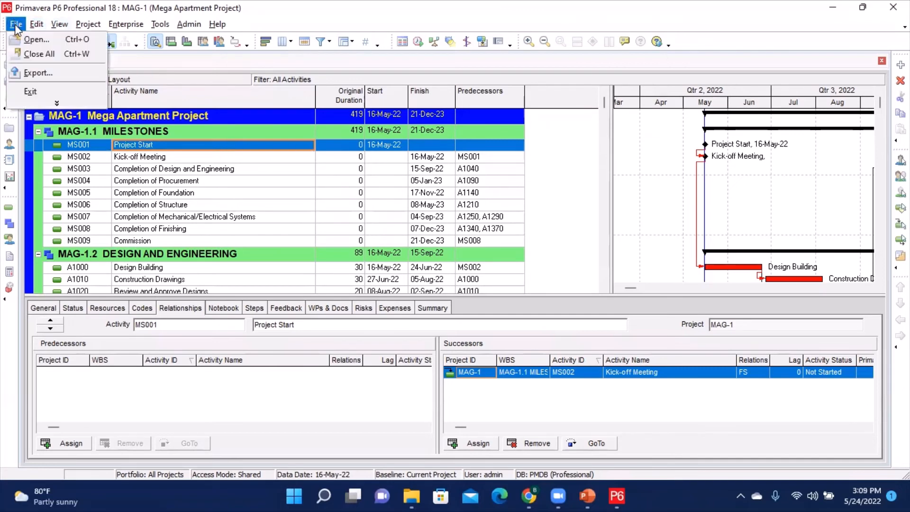
click(38, 55)
click(421, 270)
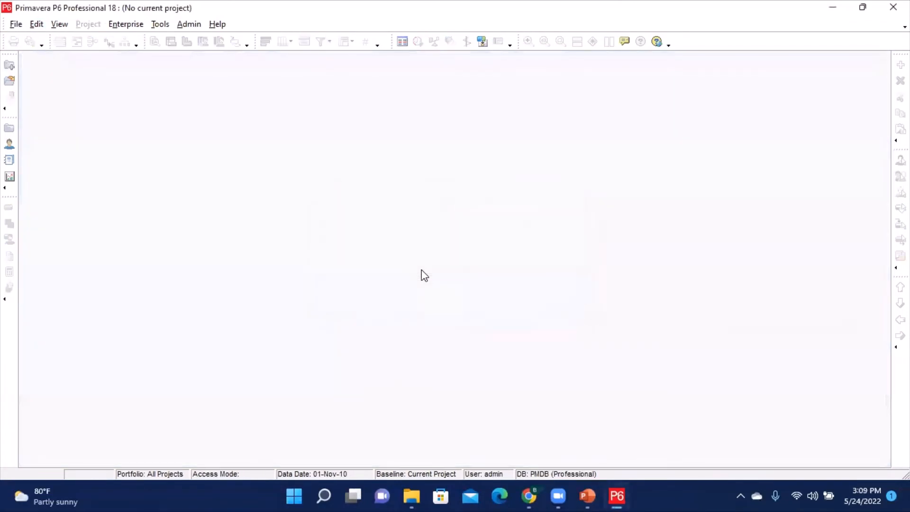
- Open the Projects window and inspect the Mega Apartment projects under Class Projects and Practice Projects
click(10, 129)
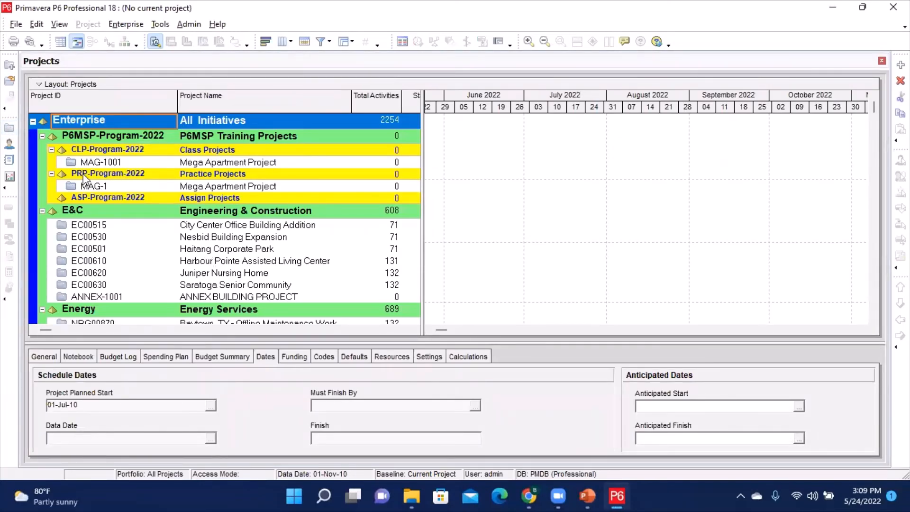
click(224, 176)
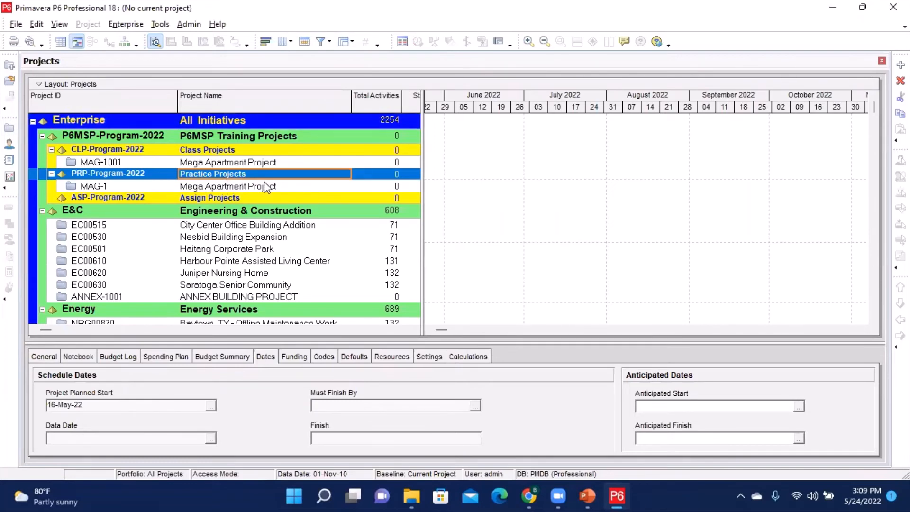
click(214, 188)
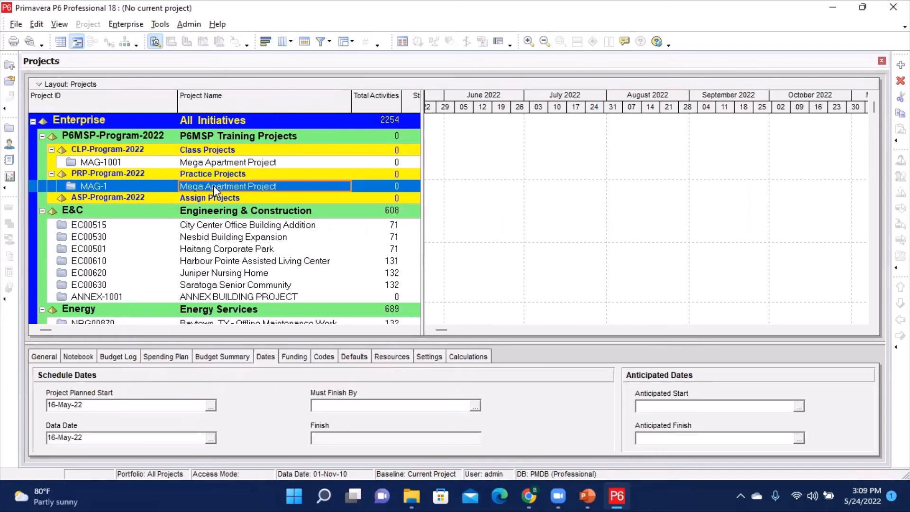
click(108, 186)
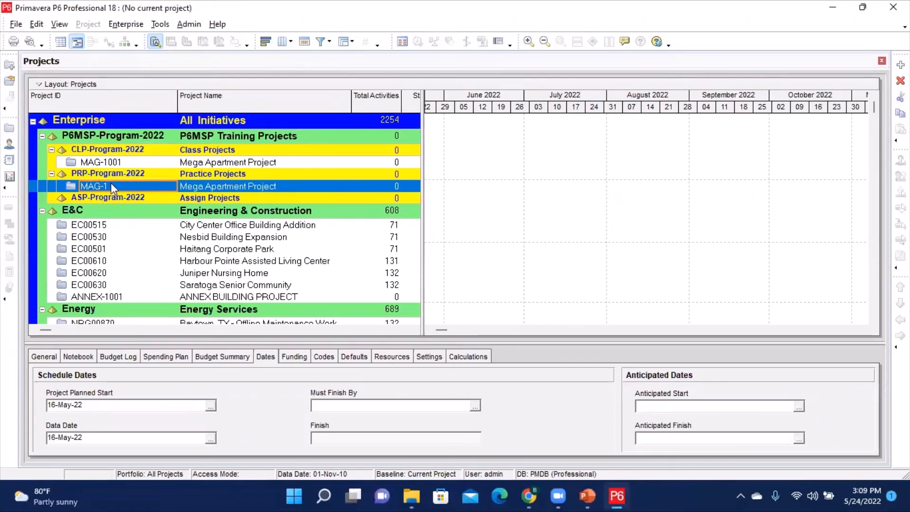
click(115, 187)
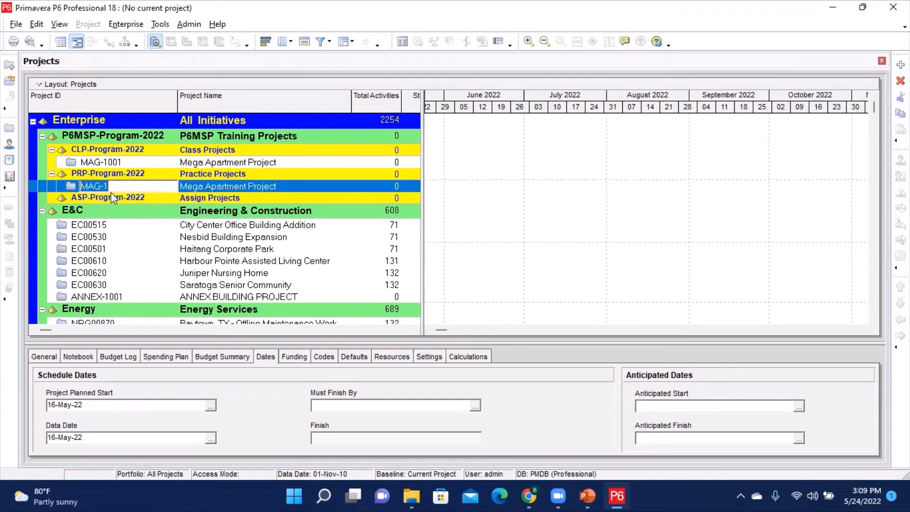
click(118, 162)
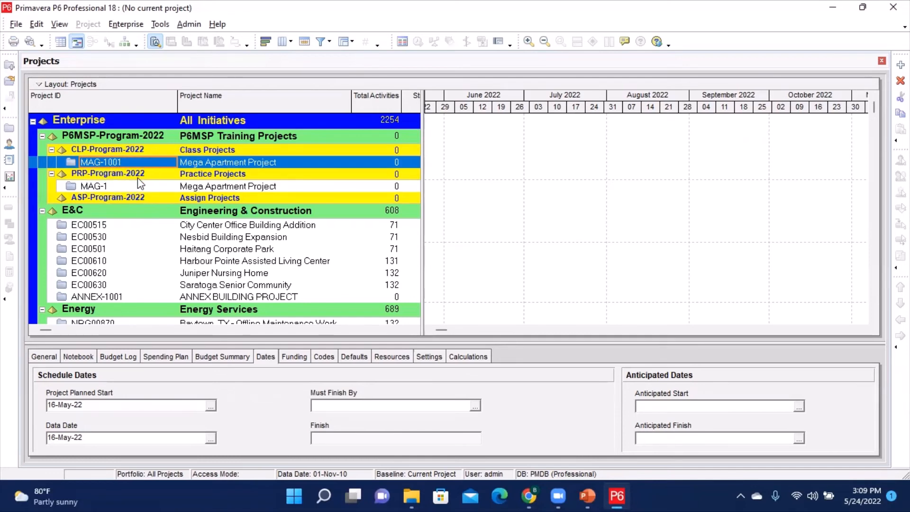
click(129, 188)
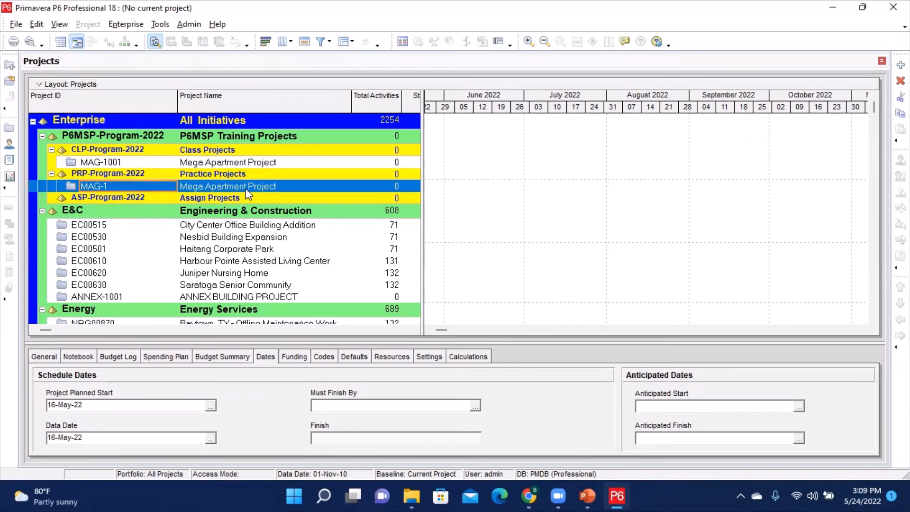
- Open the imported MAG-1 Mega Apartment Project from the Practice Projects EPS
right_click(113, 183)
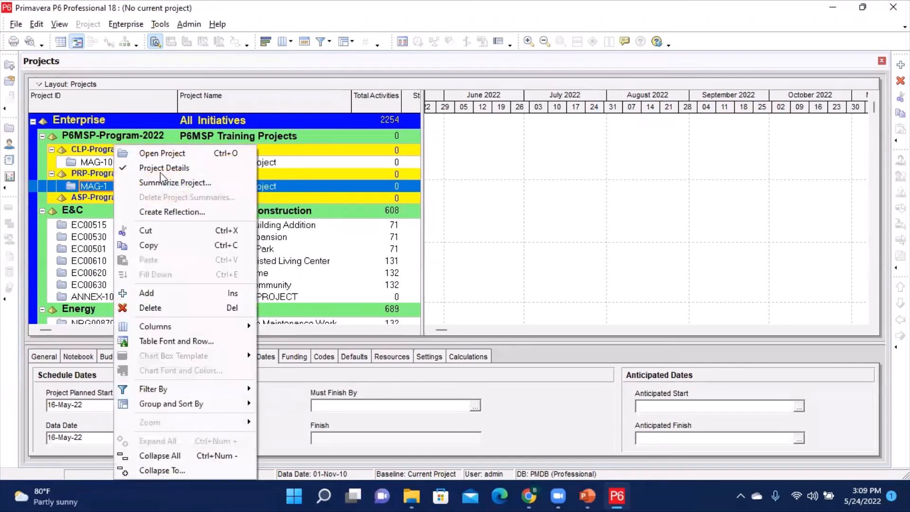
click(176, 156)
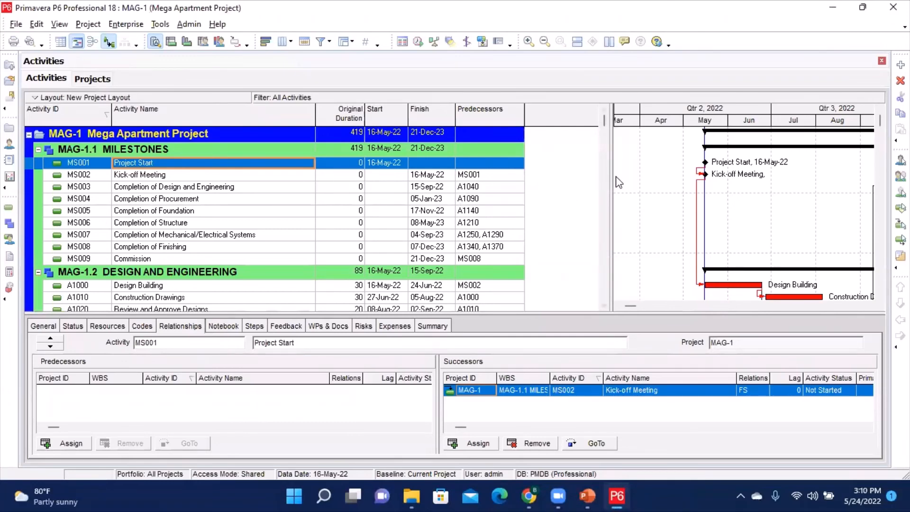
drag(561, 172, 548, 172)
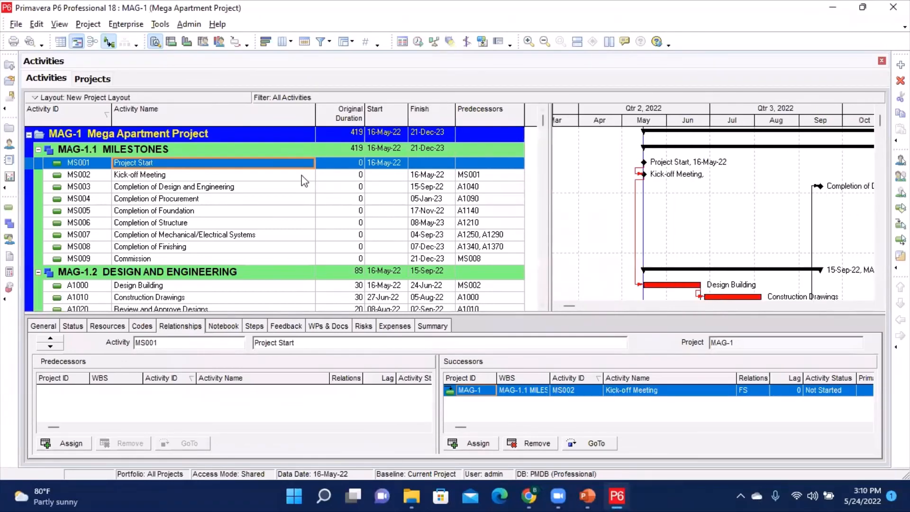